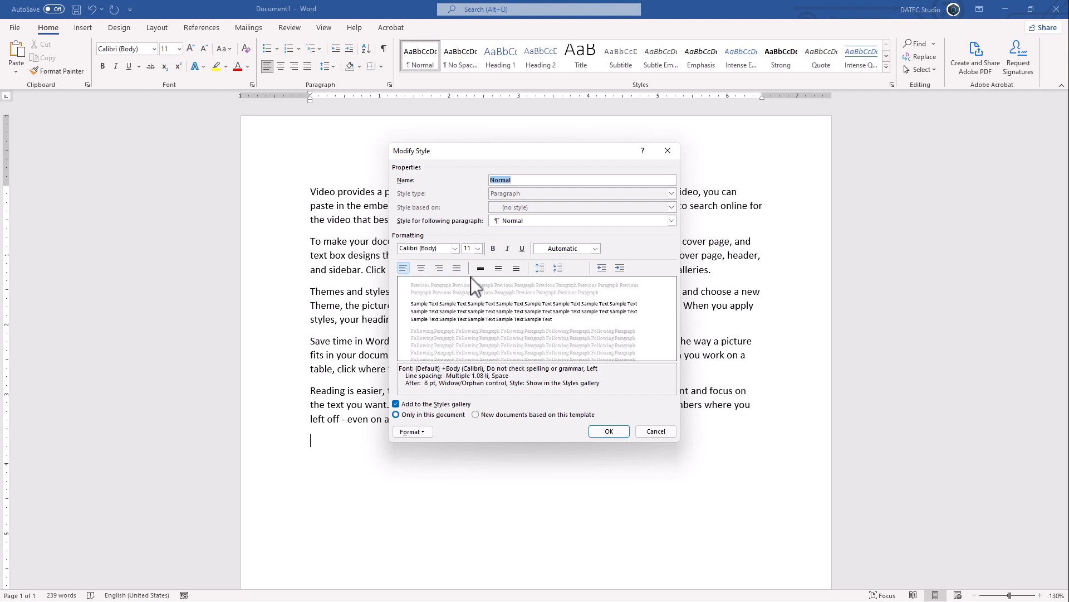
Step: Set the Normal style's font color to the blue Accent 1 theme color
click(423, 434)
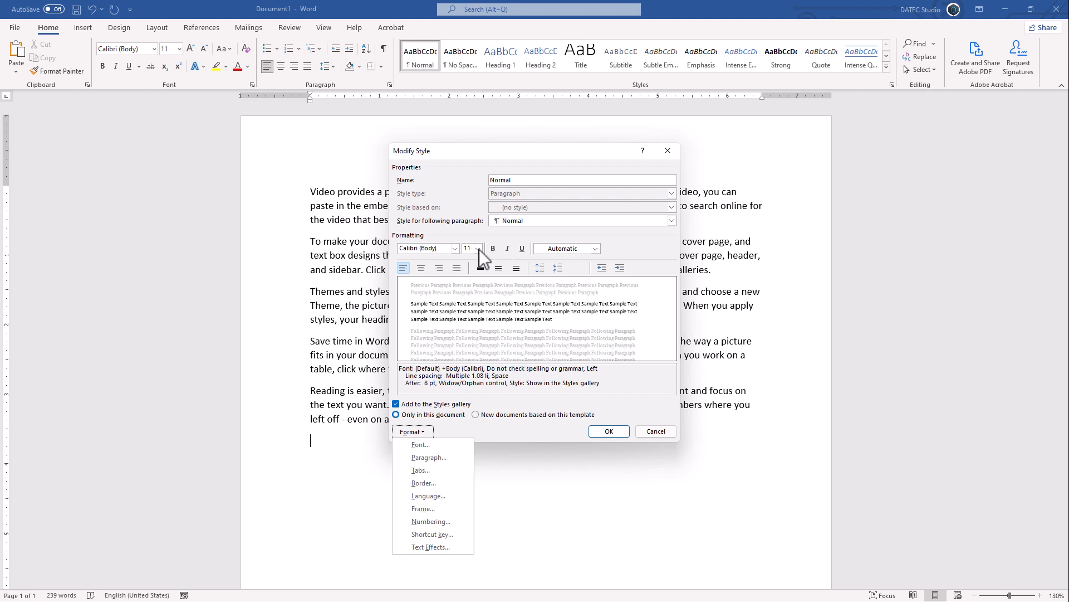
click(433, 446)
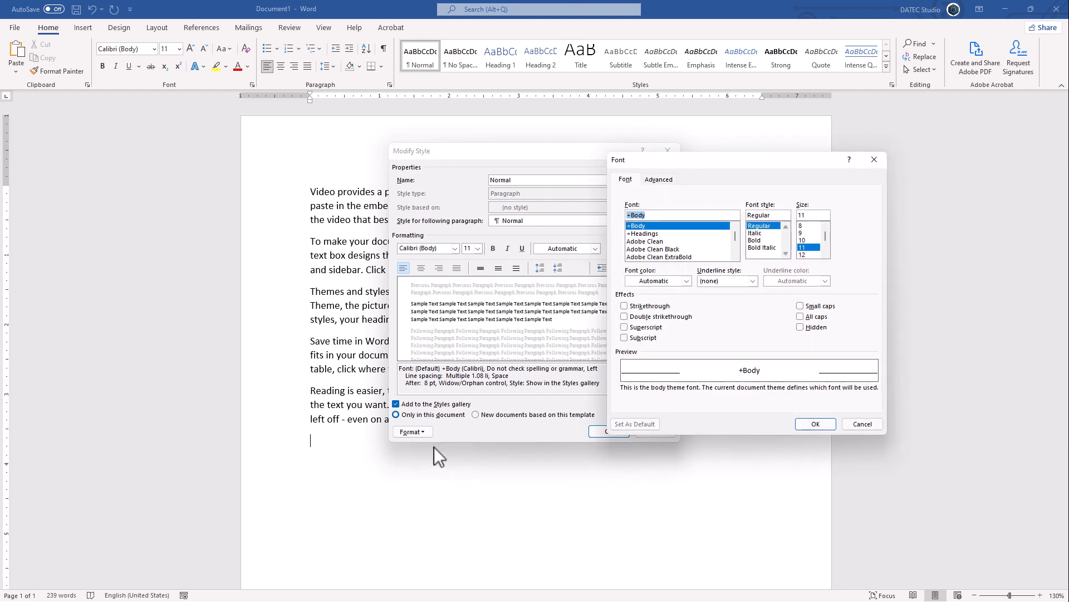
click(640, 283)
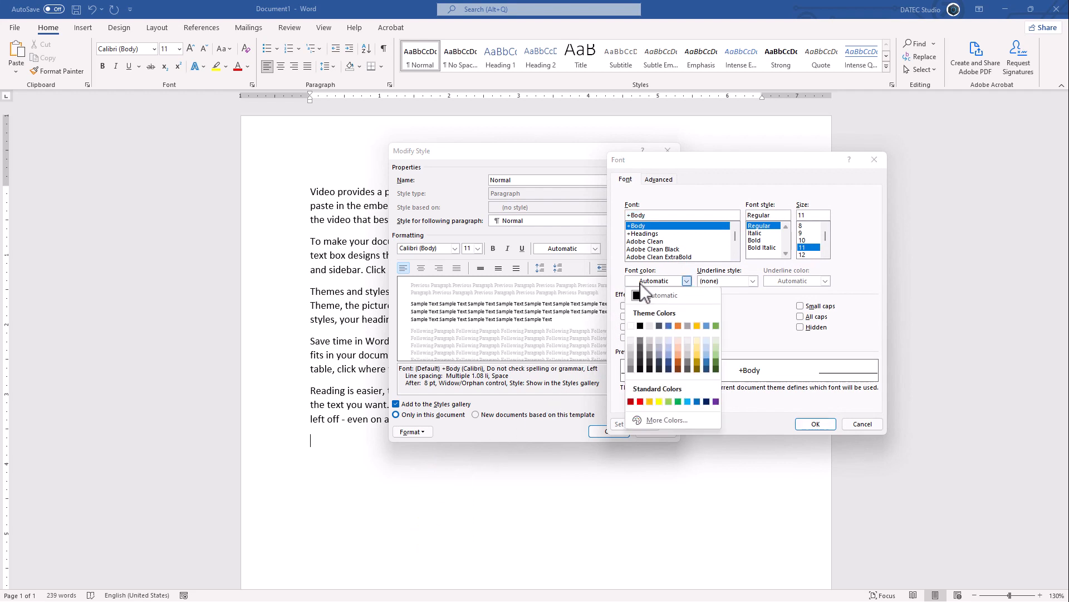
click(668, 325)
click(813, 424)
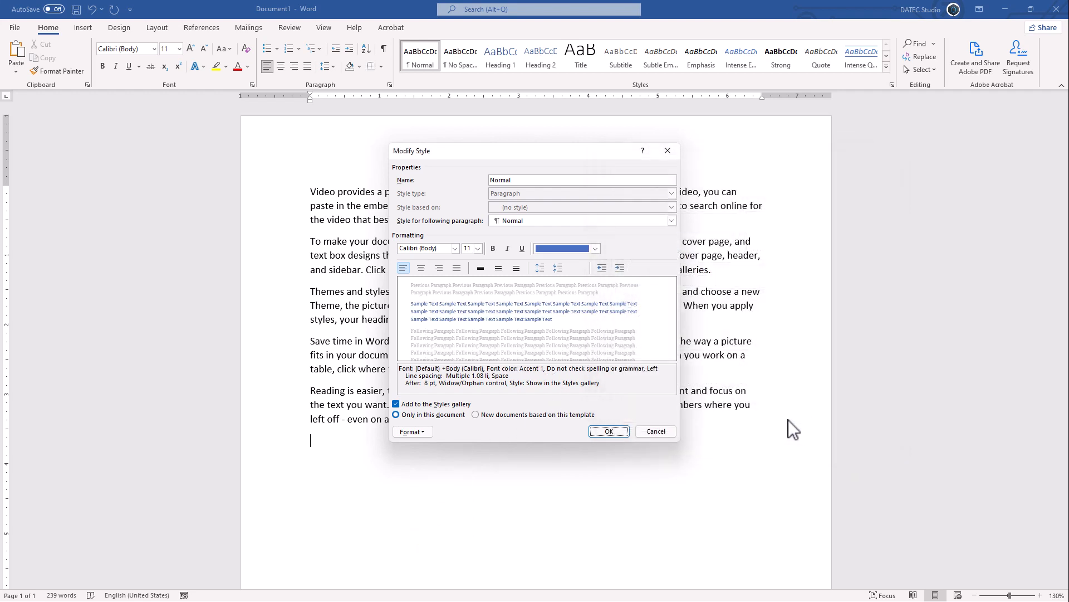
click(608, 435)
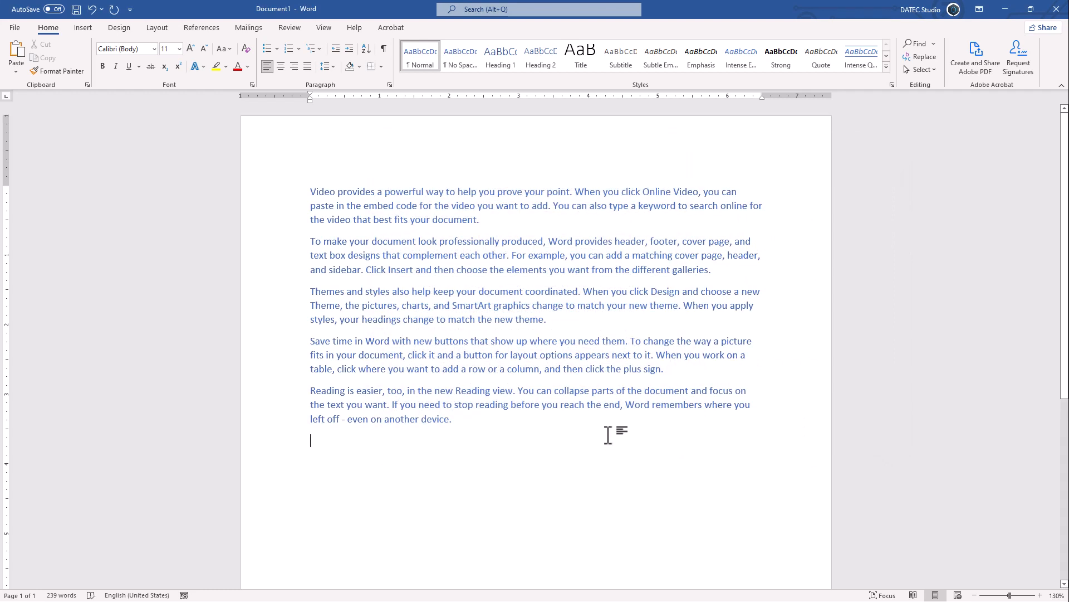
Step: Make the third paragraph, beginning "Themes and styles", bold, dark green and underlined
click(565, 430)
drag(550, 322, 309, 296)
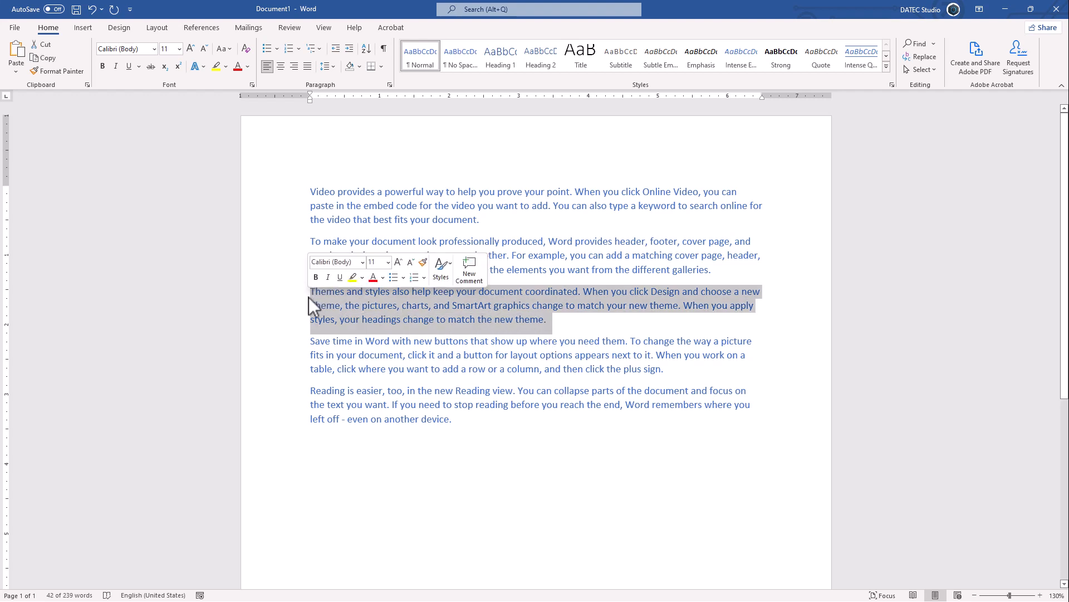
click(360, 306)
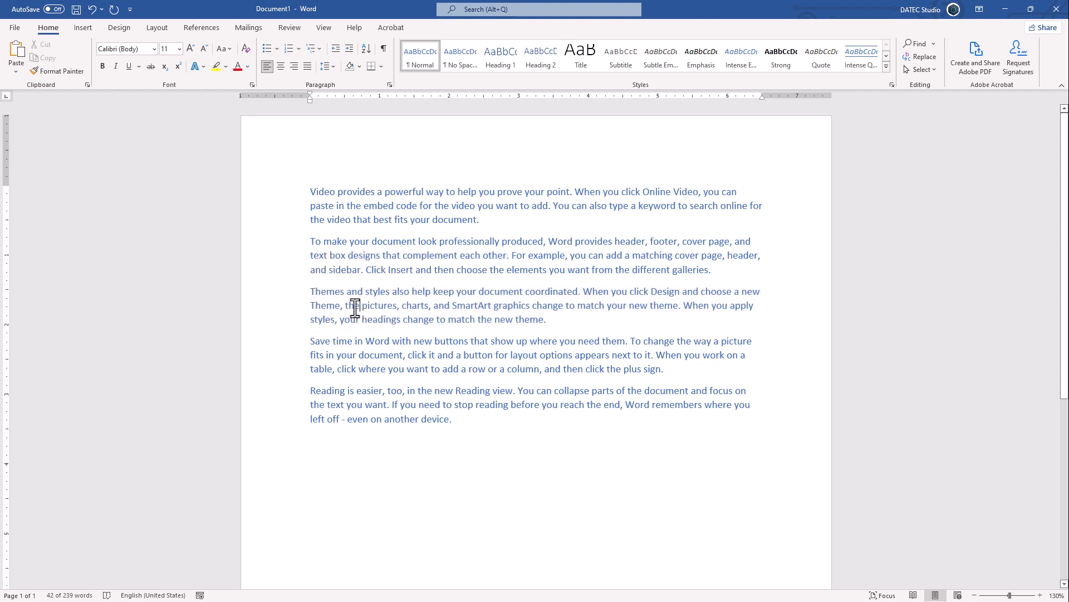
double_click(322, 293)
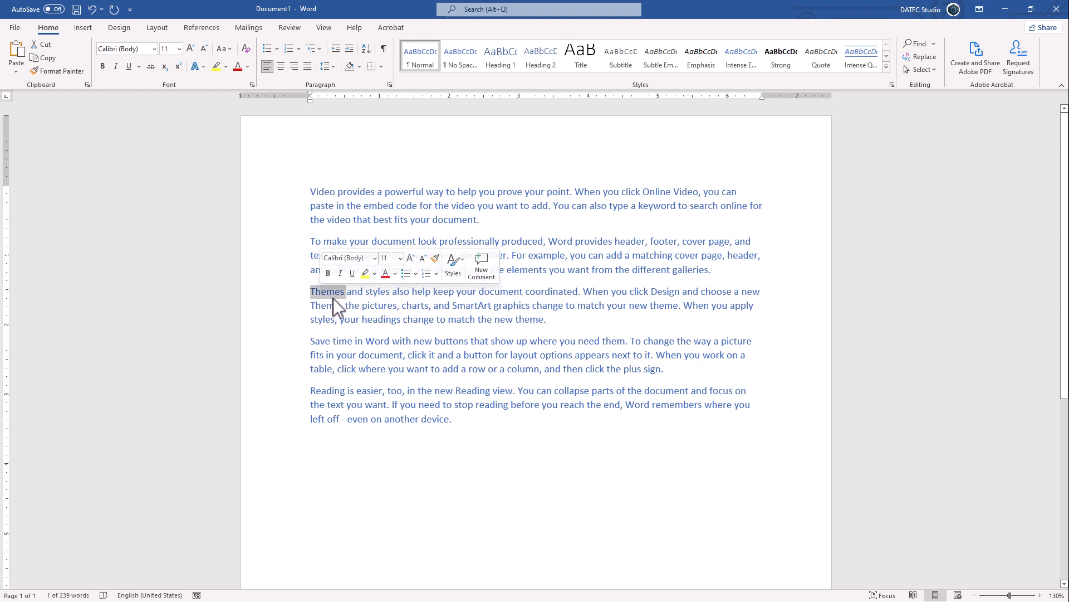
double_click(294, 314)
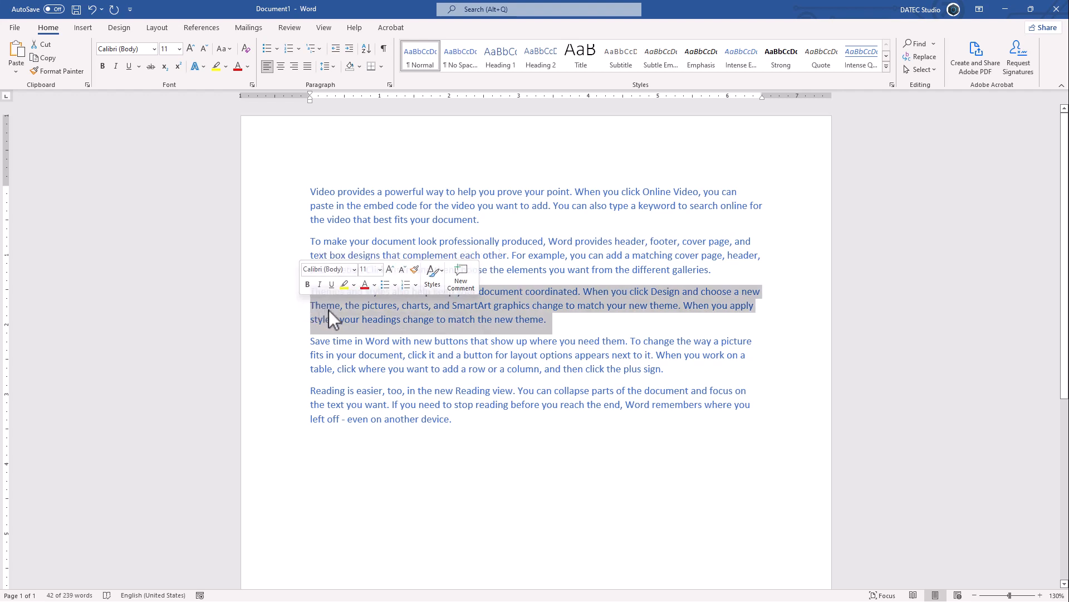
click(308, 284)
click(374, 284)
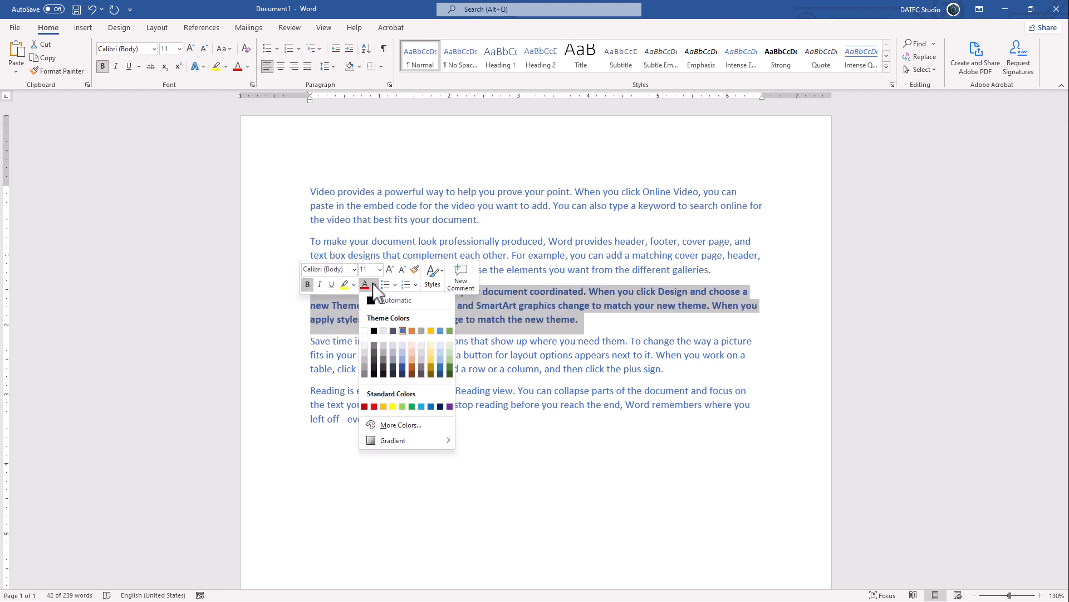
click(450, 369)
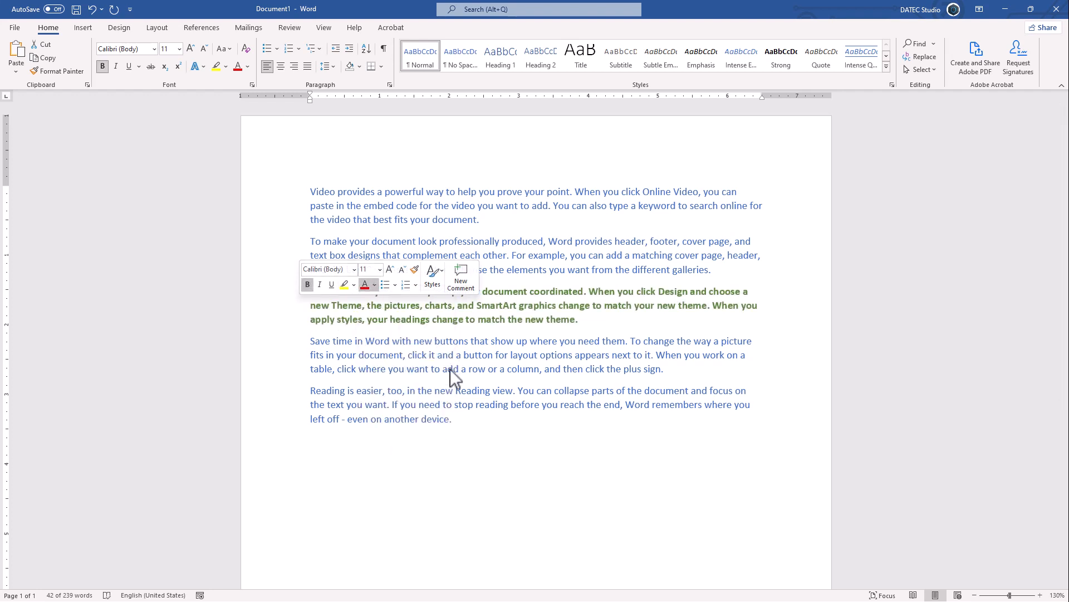
click(129, 68)
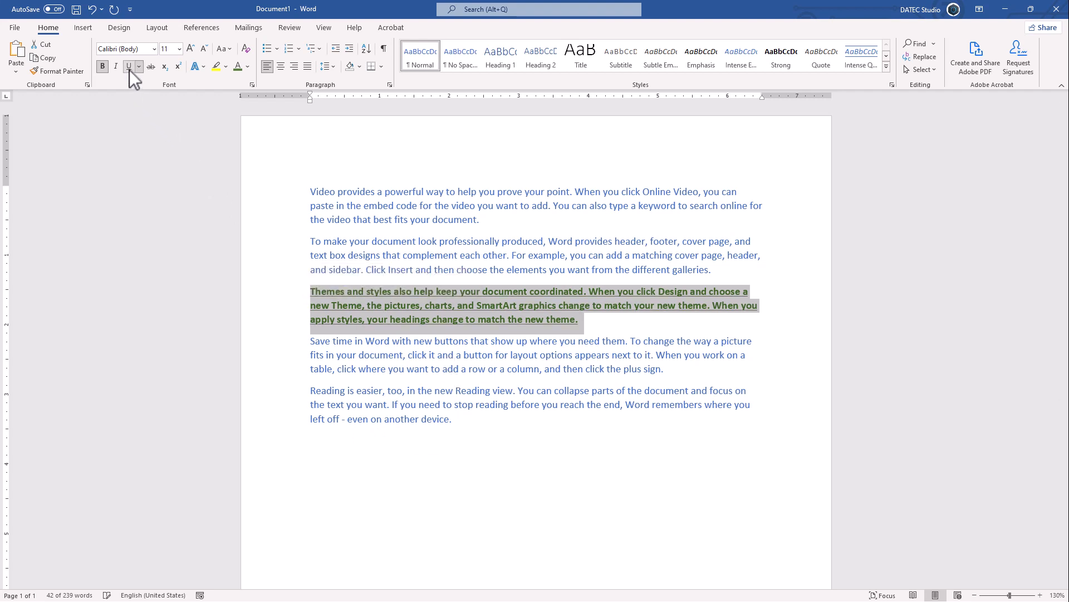
click(252, 84)
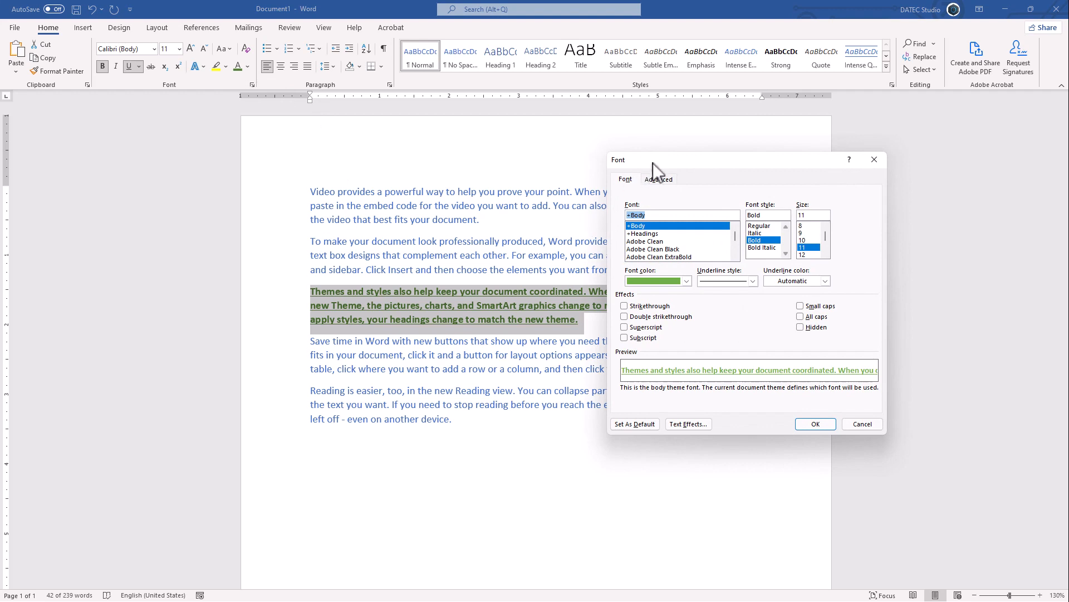
drag(653, 162, 504, 147)
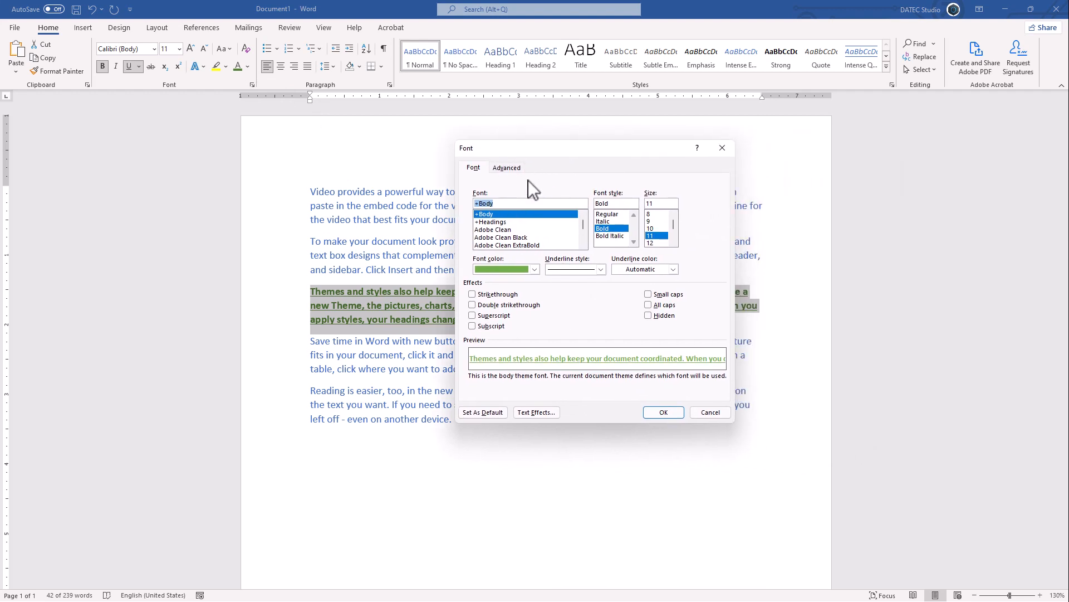
click(720, 150)
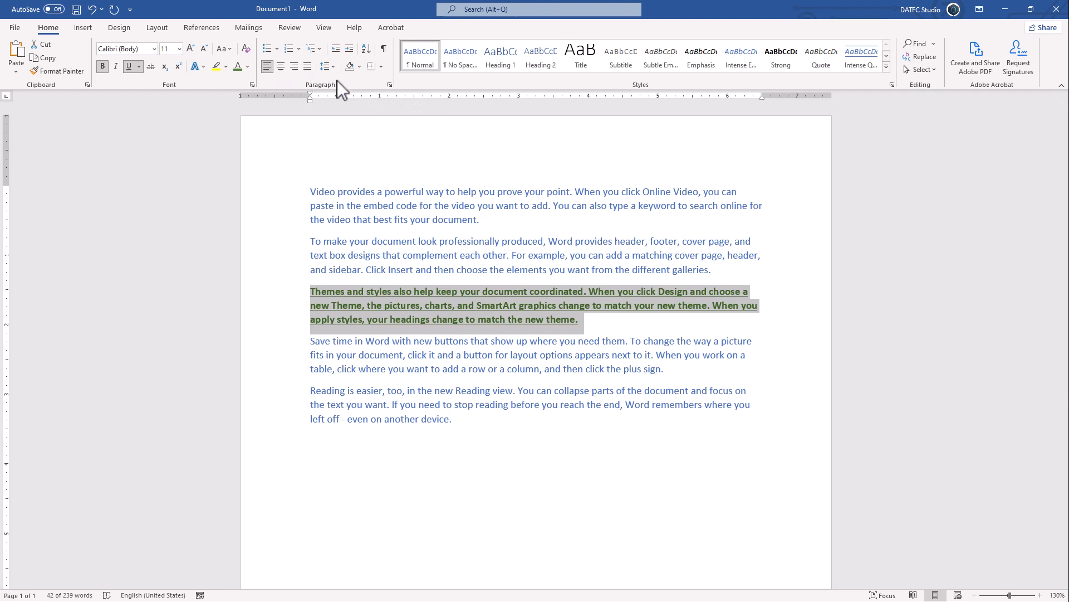
Step: Give the "Themes and styles" paragraph a first-line indent of 0.5"
click(389, 84)
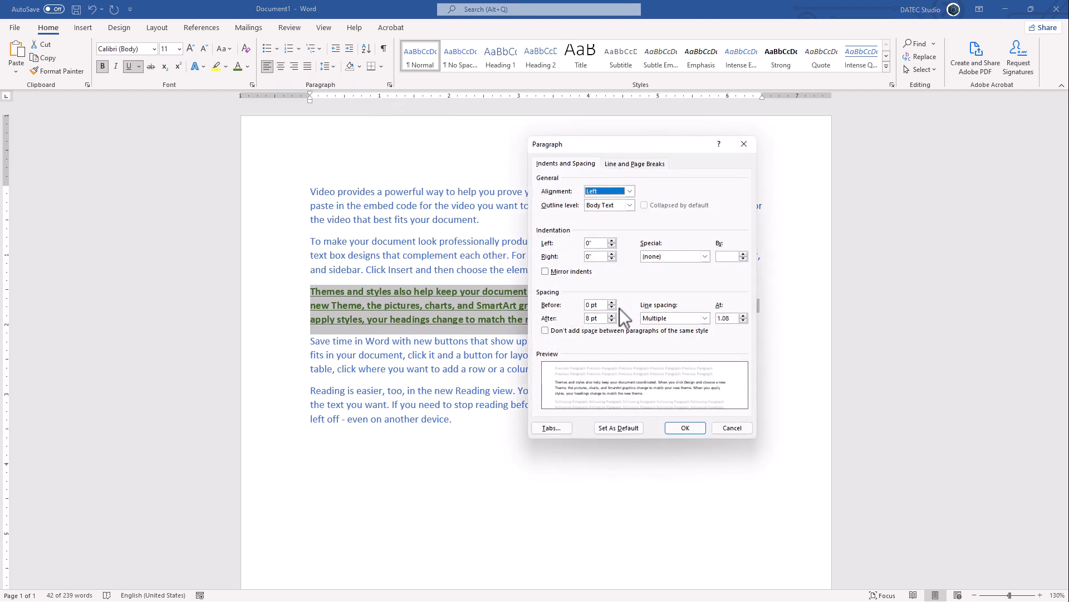
click(702, 256)
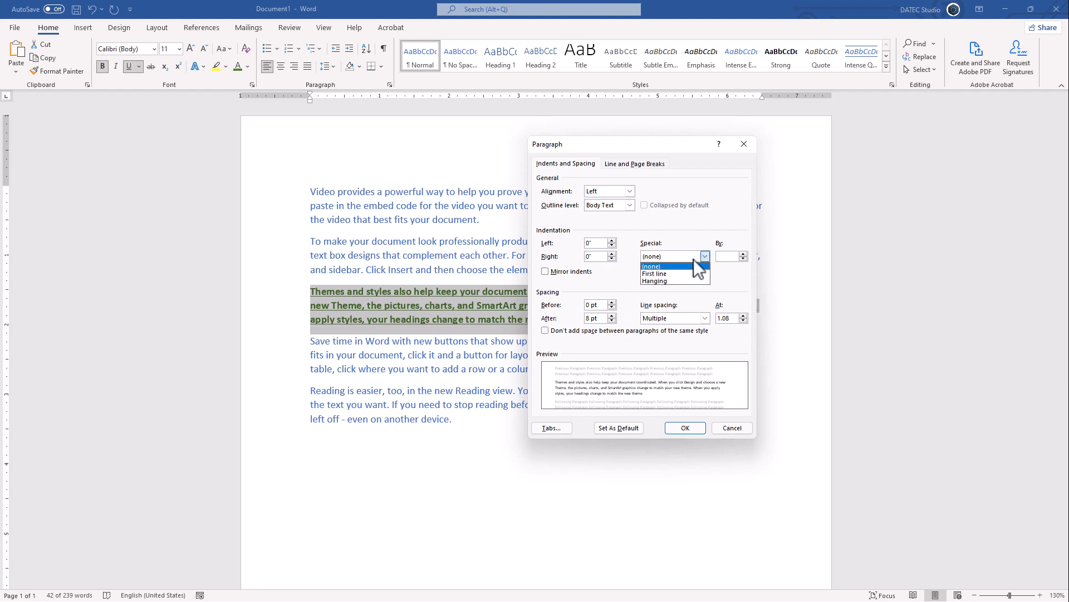
click(667, 274)
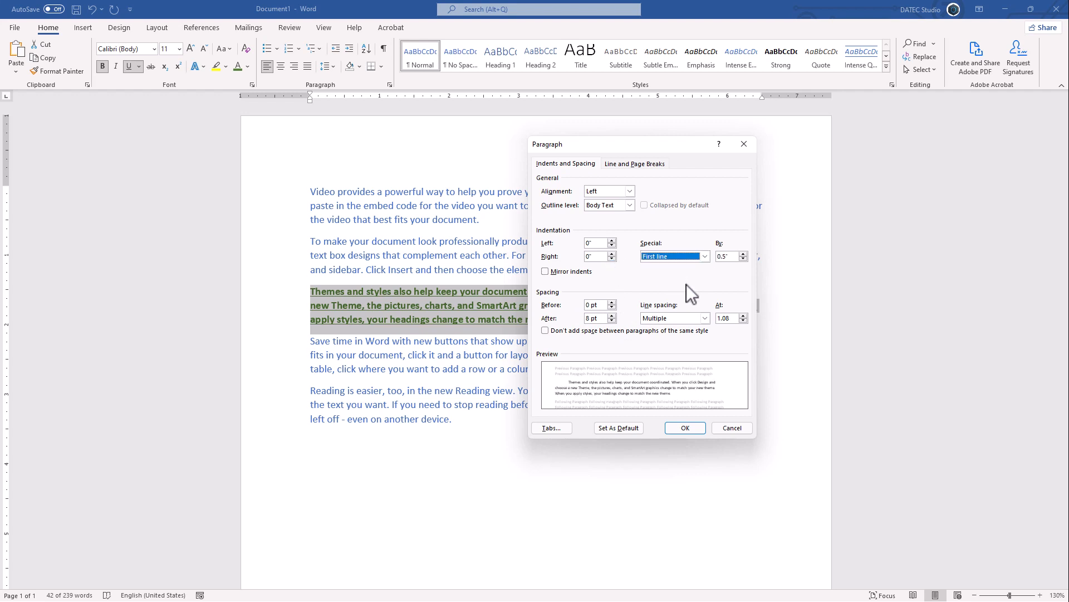
click(693, 426)
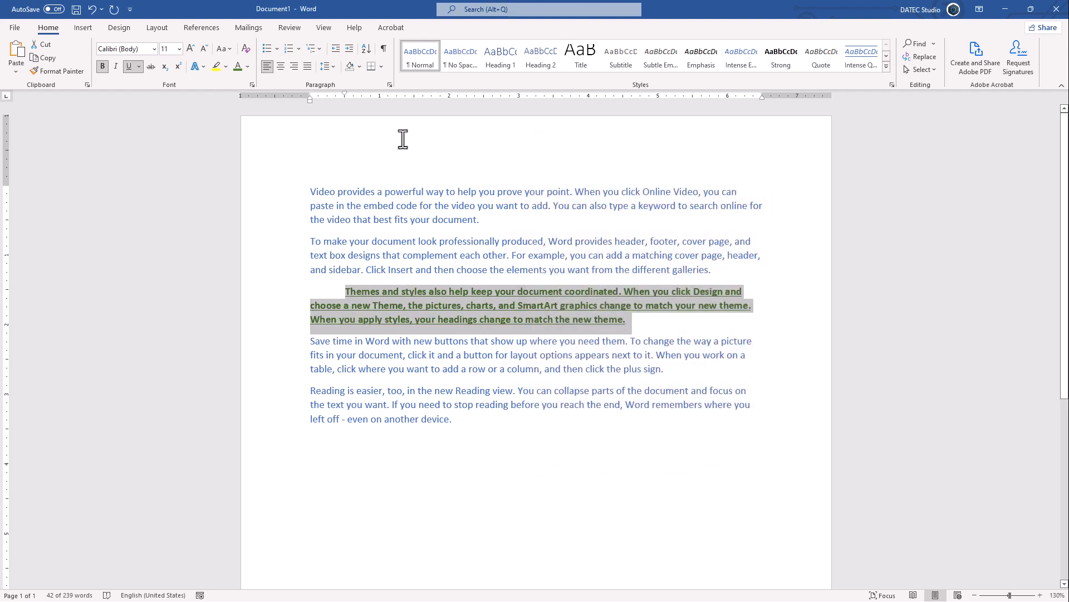
Step: Update the Normal style to match the formatted third paragraph and select all text that uses Normal
right_click(420, 59)
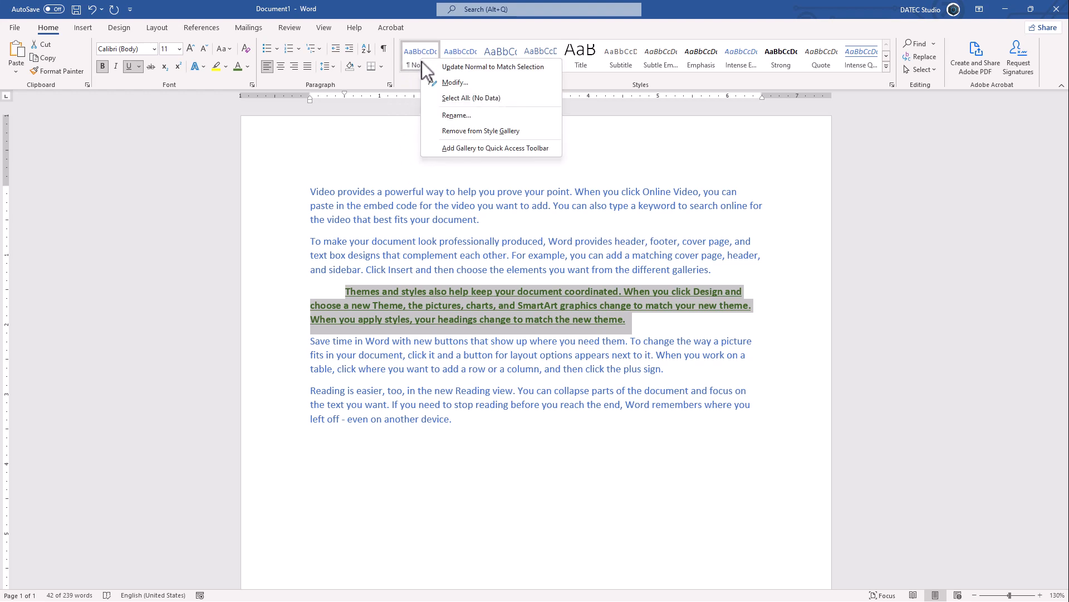
click(520, 68)
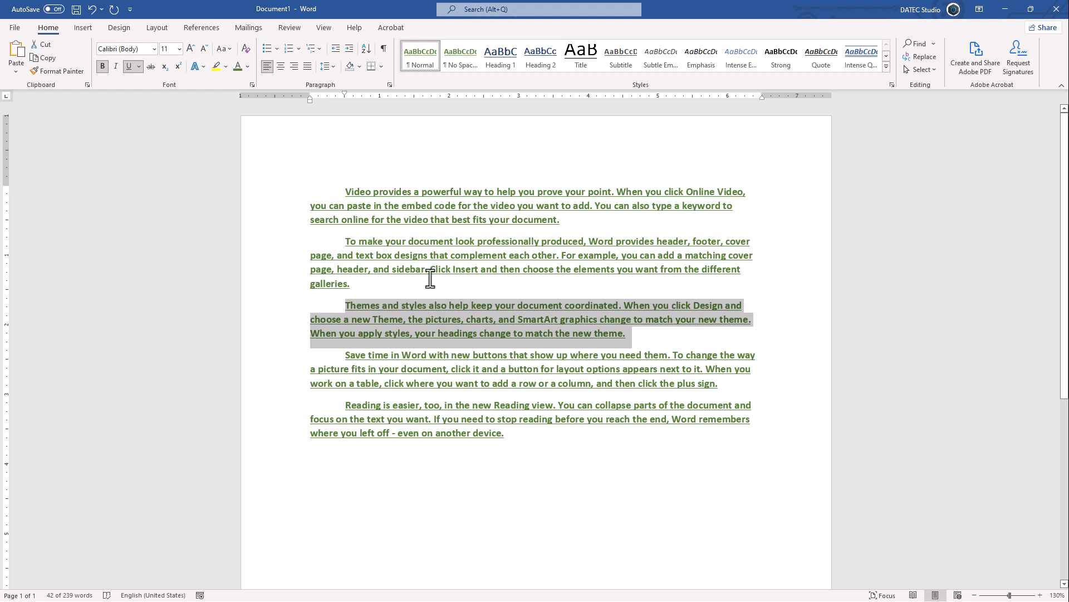
right_click(422, 62)
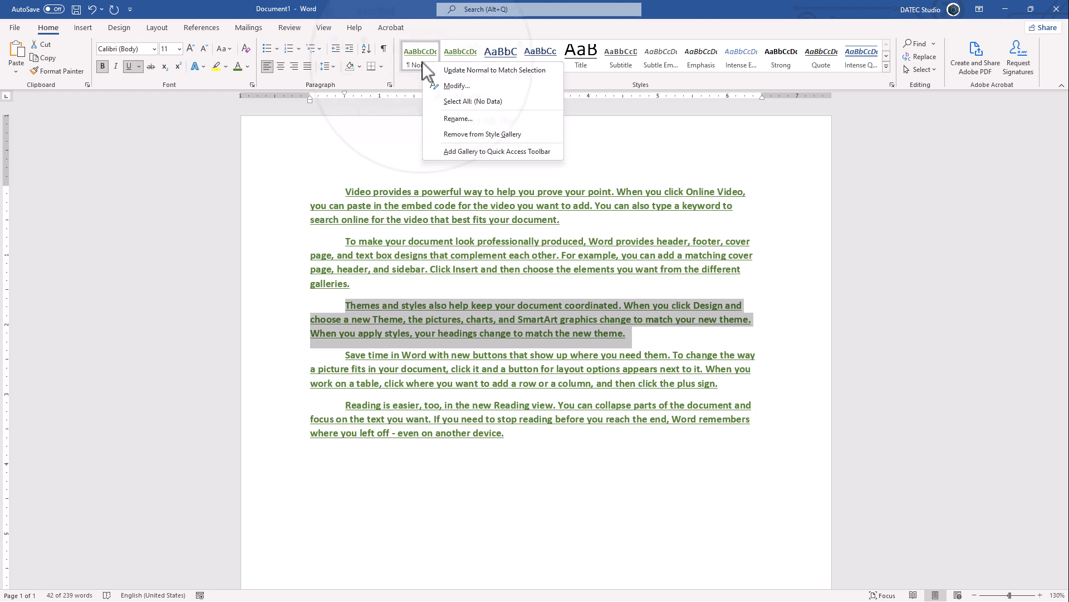
click(487, 103)
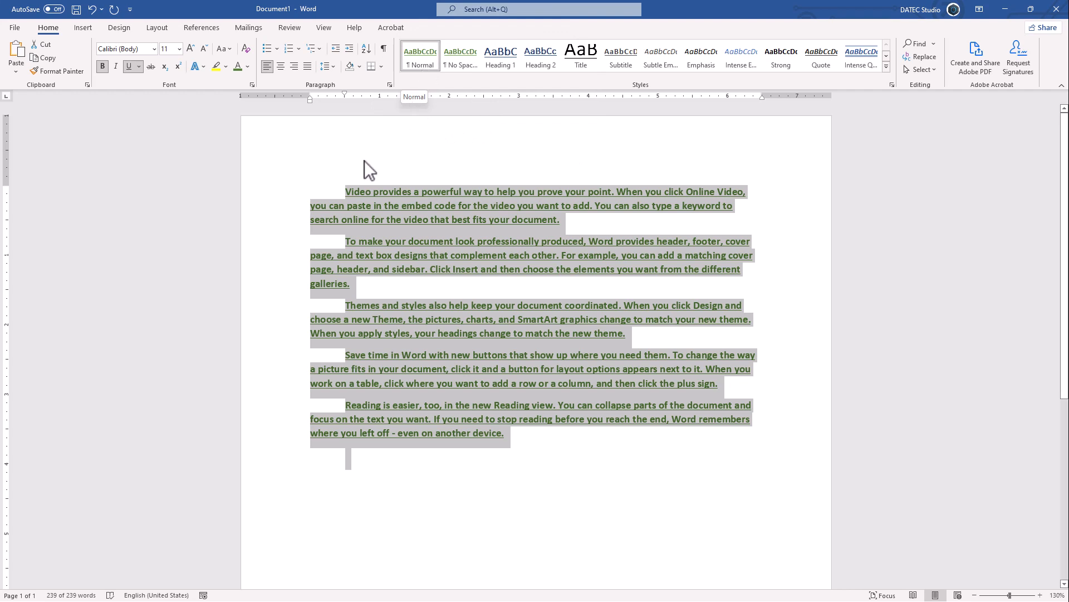
Step: Add a line reading "Title" above the first paragraph and apply the Heading 1 style to it
click(344, 188)
key(Return)
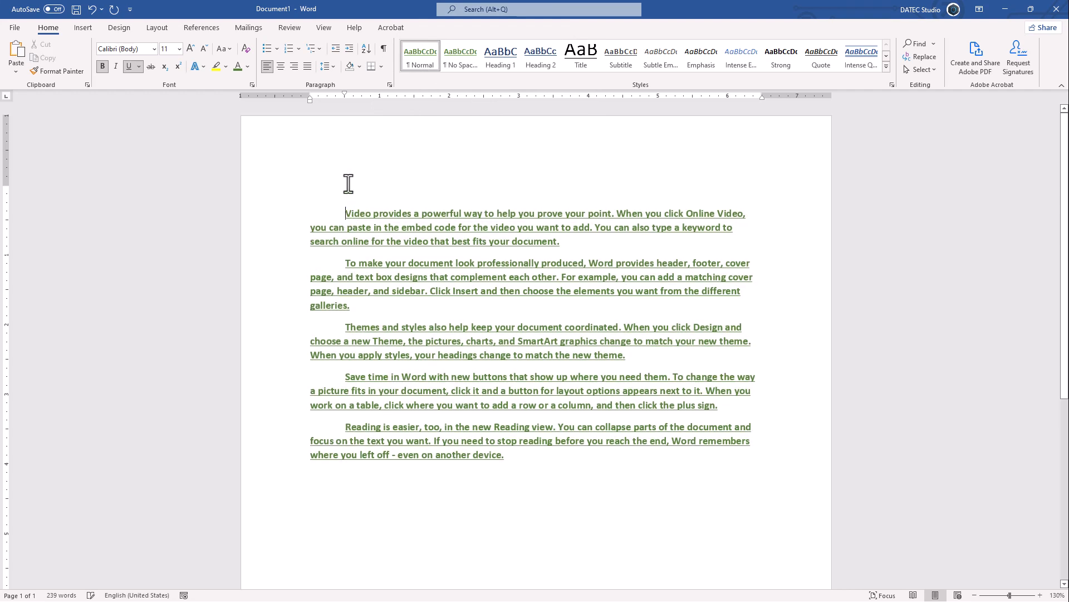
key(Up)
text(Title)
click(495, 65)
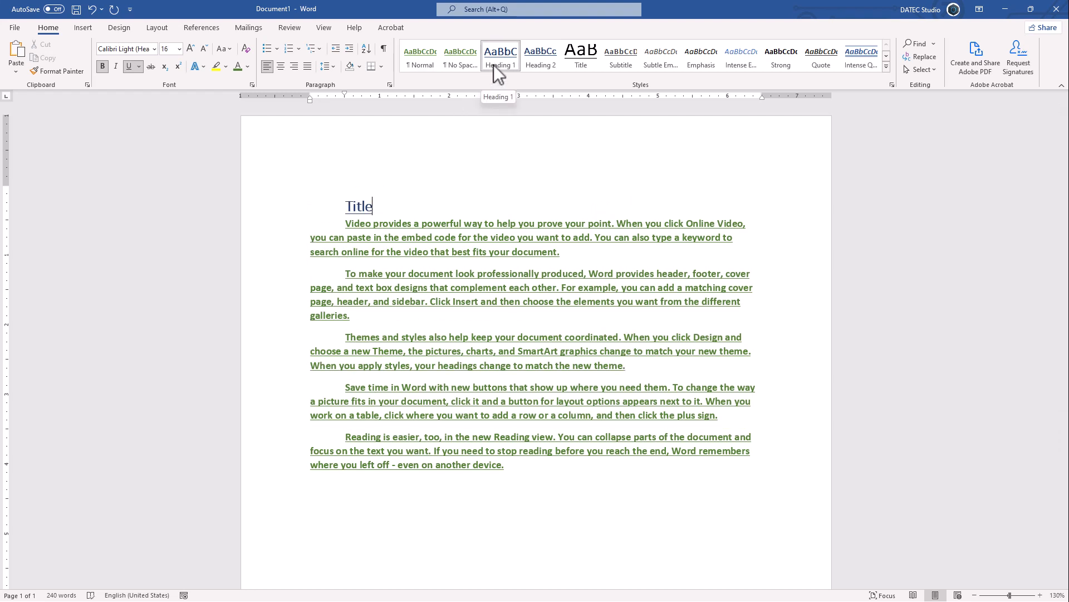
Step: Select every instance of text in the Normal style
right_click(424, 54)
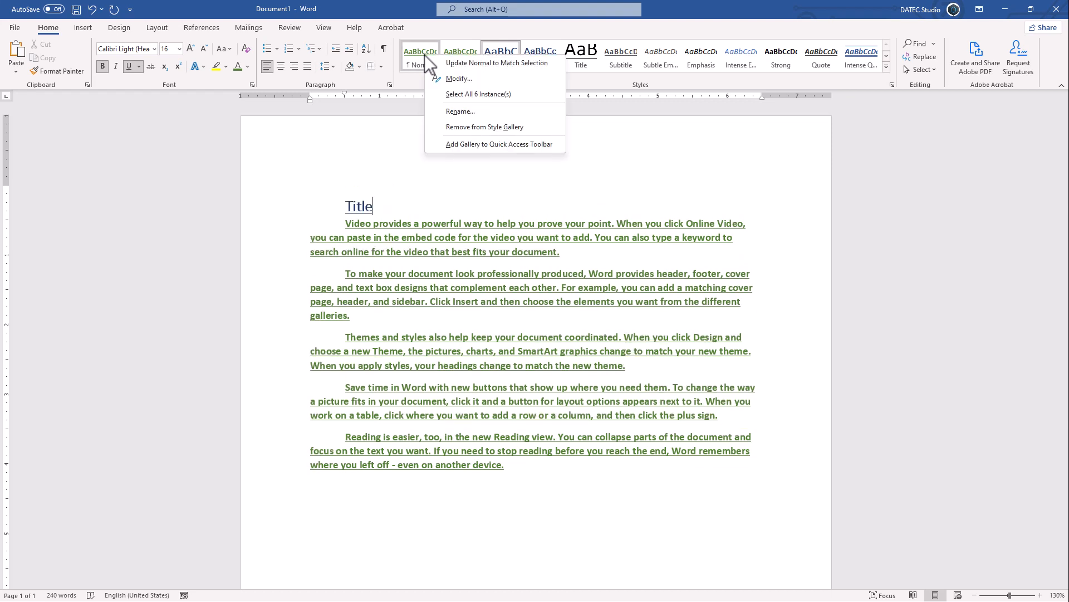
click(450, 96)
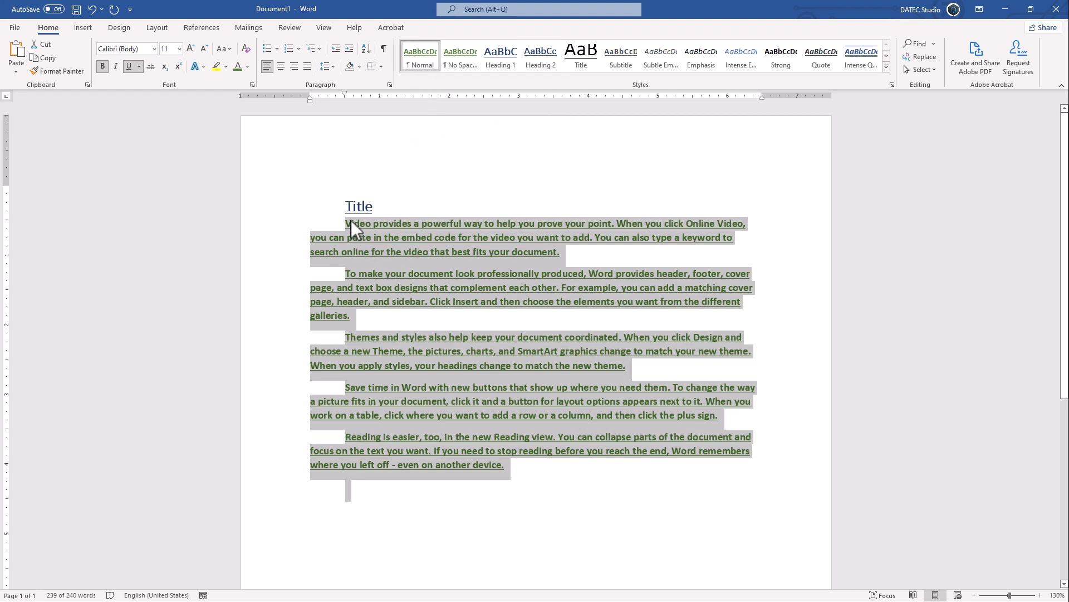
Step: Remove the Normal style from the Style Gallery, and undo the removal
right_click(423, 56)
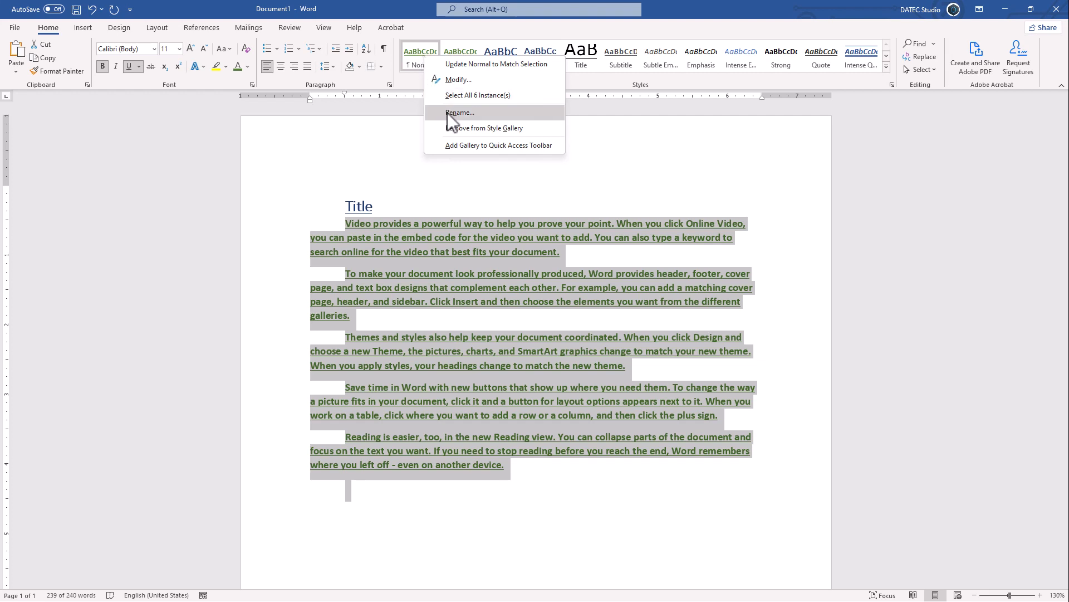
click(475, 129)
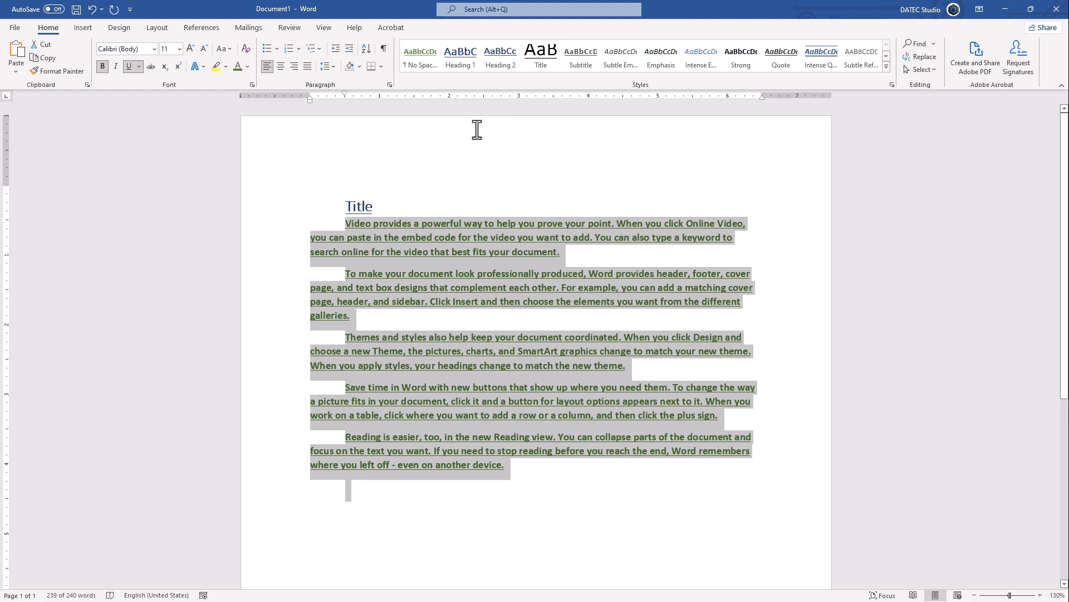
key(ctrl+z)
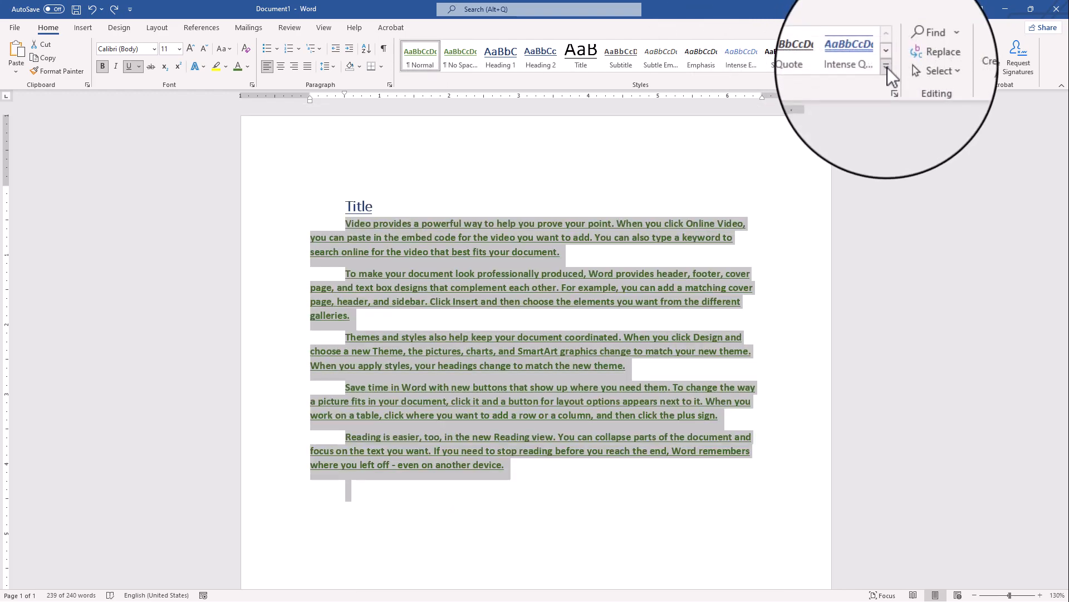
Step: Clear the formatting of all the selected body paragraphs and deselect them
click(887, 66)
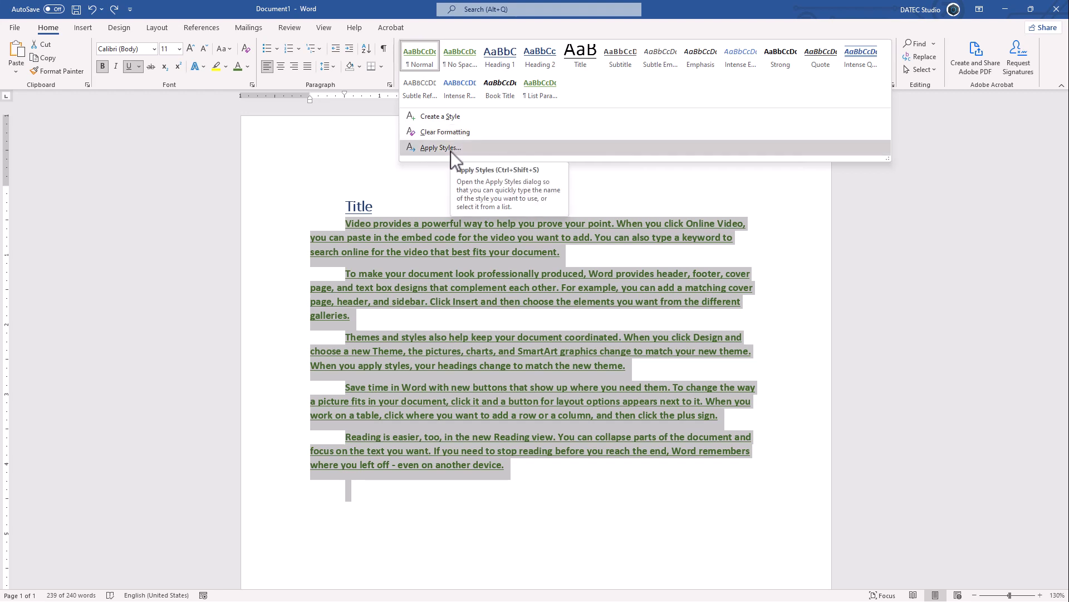
click(455, 136)
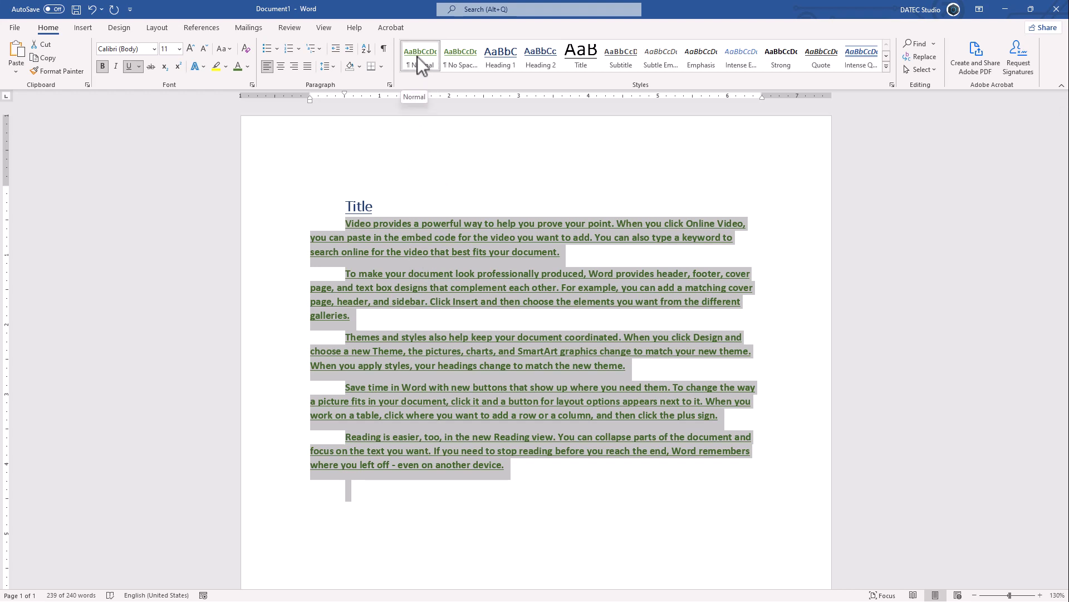
click(417, 315)
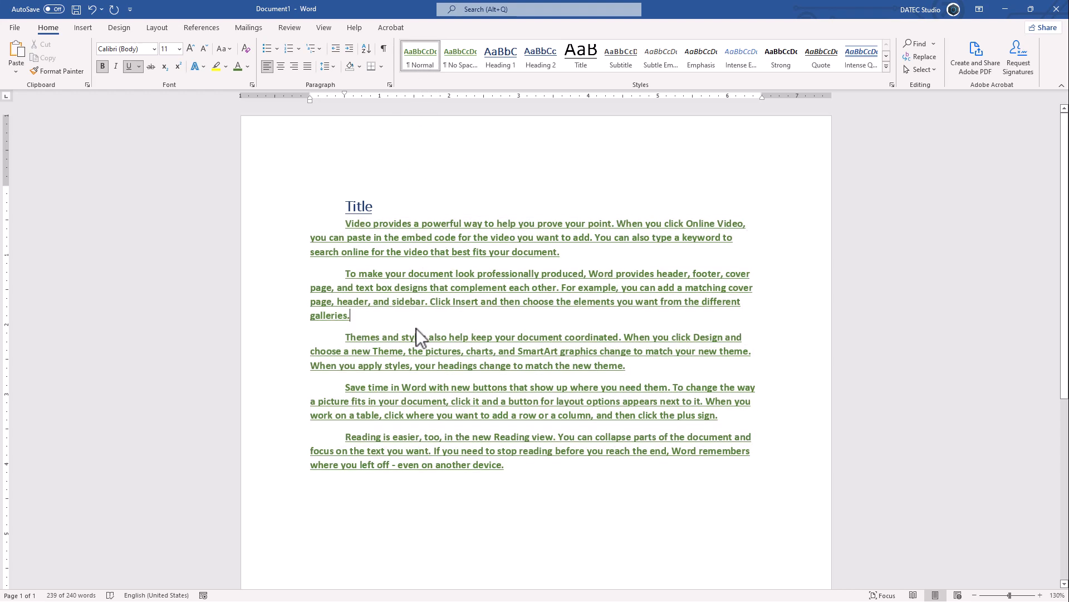
Step: Color the text from "each other" in the second paragraph to "layout options appears" in the fourth with the blue Accent 1 theme color
drag(635, 401, 527, 289)
click(248, 66)
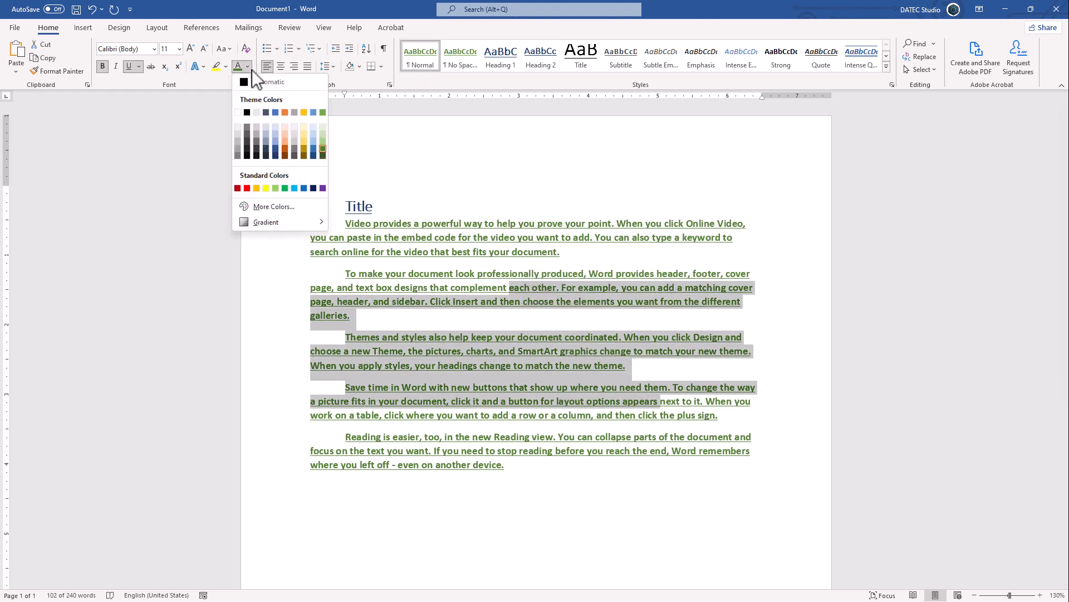
click(276, 111)
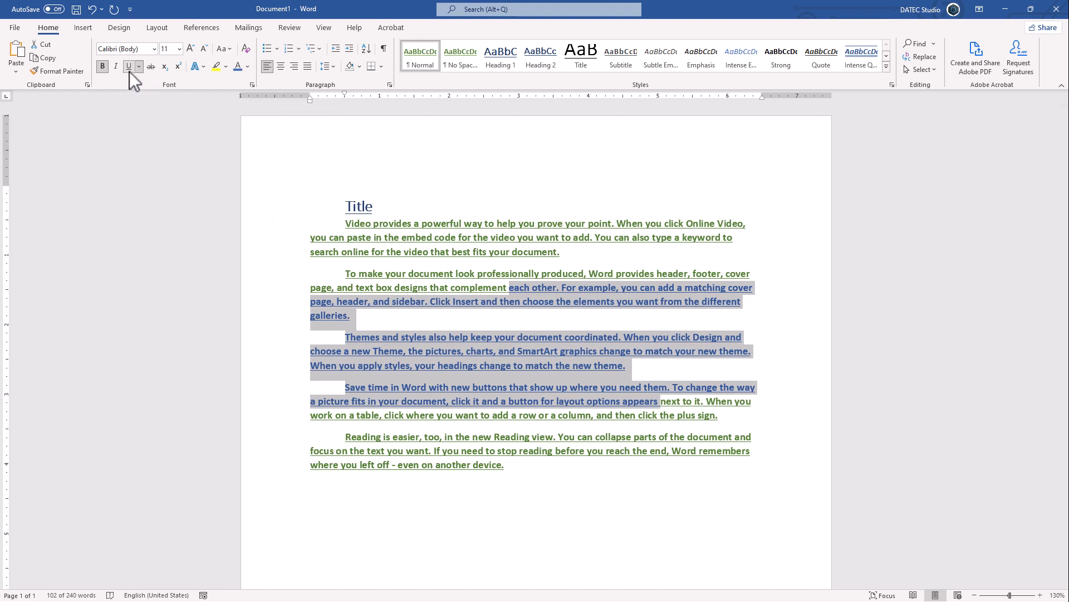
Step: Remove the bold and underline from the selected blue text and deselect it
click(103, 68)
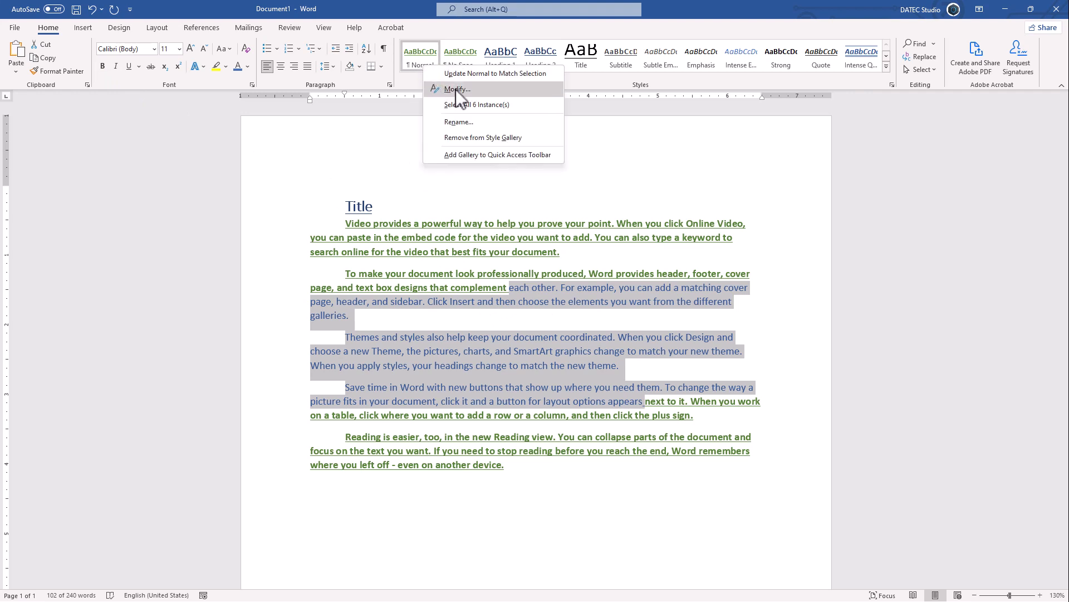
click(503, 304)
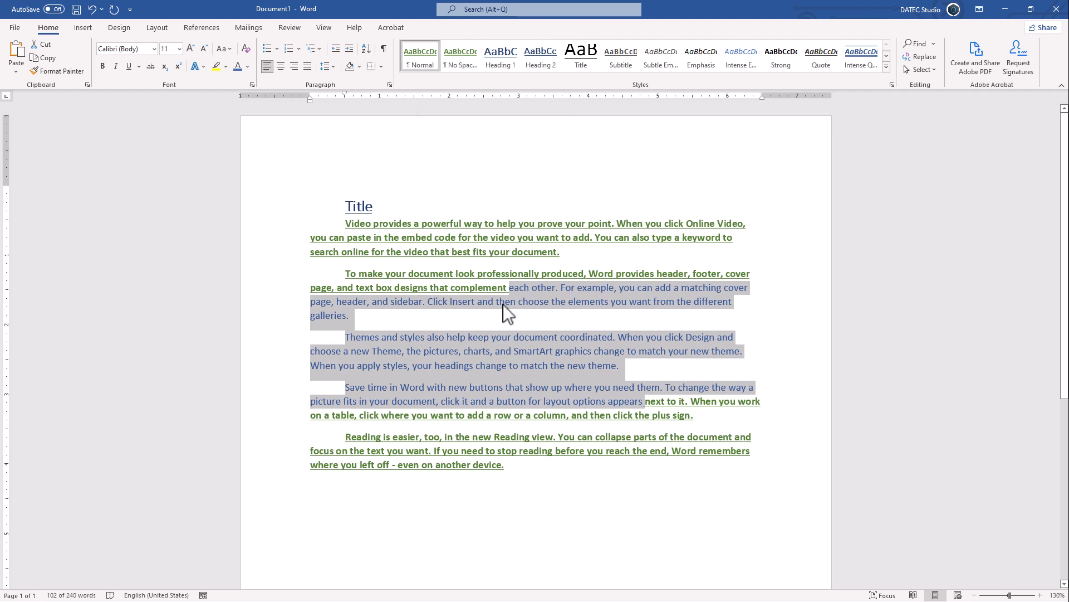
click(520, 287)
Step: Clear the formatting of all five body paragraphs below the title
drag(501, 459, 325, 229)
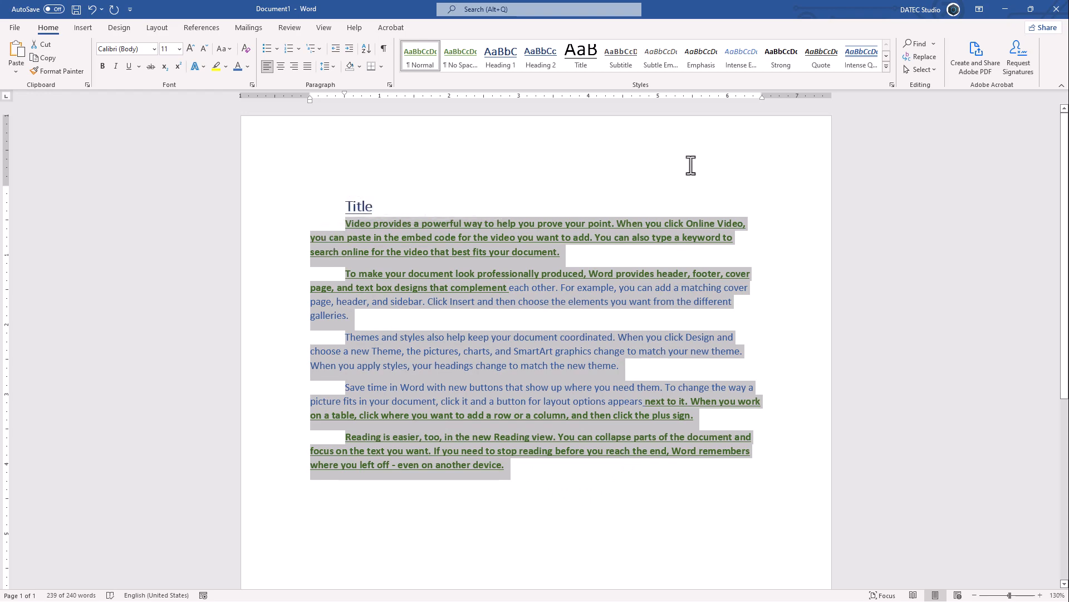
click(886, 67)
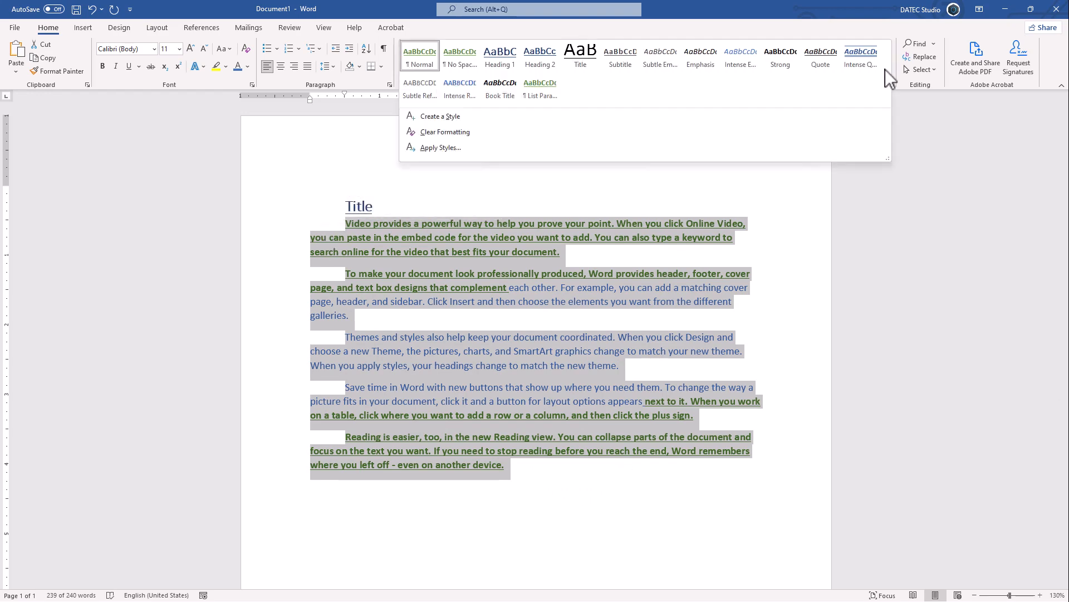
click(457, 132)
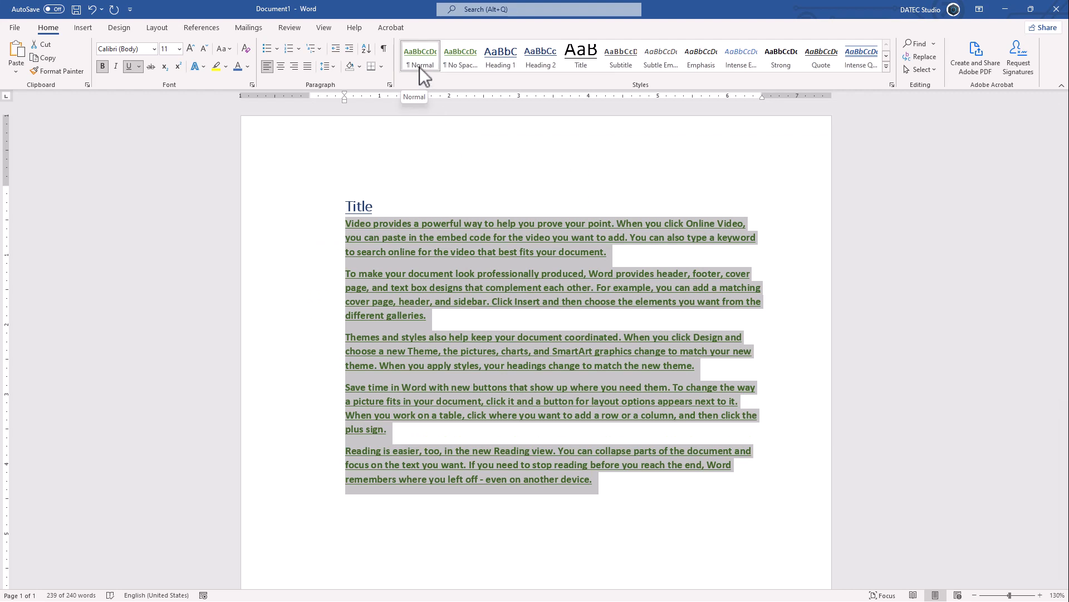
Step: Add the Style Gallery to the Quick Access Toolbar and try opening it from there
right_click(888, 66)
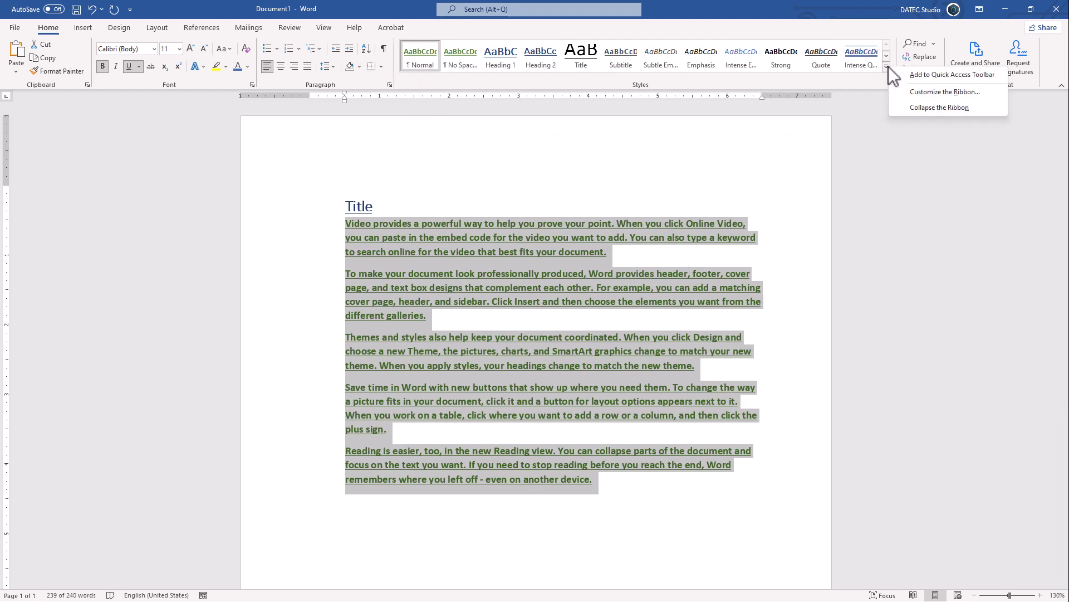
click(921, 76)
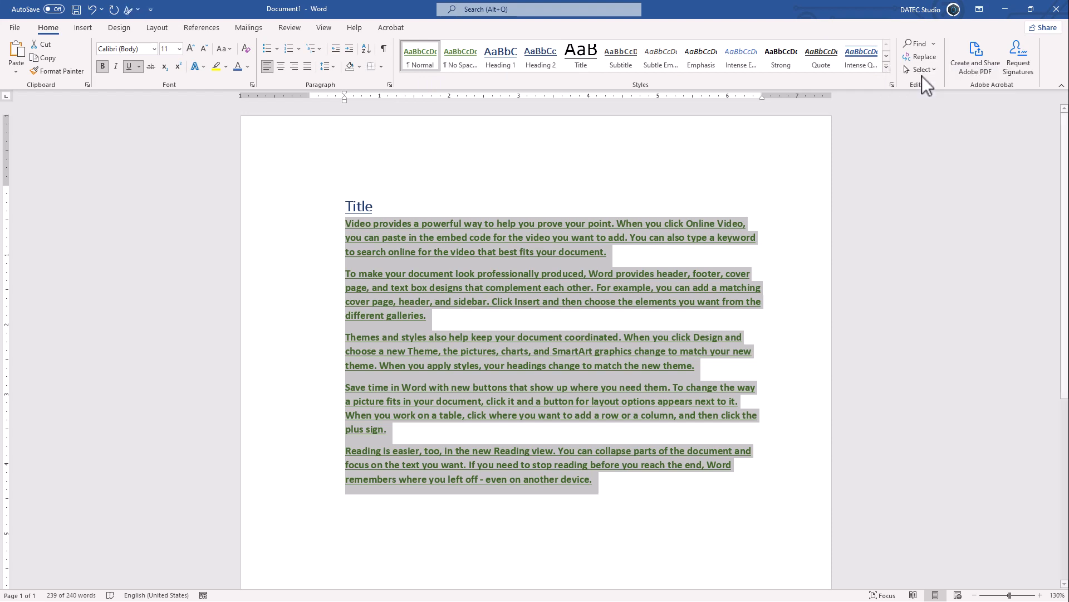
click(139, 9)
click(139, 9)
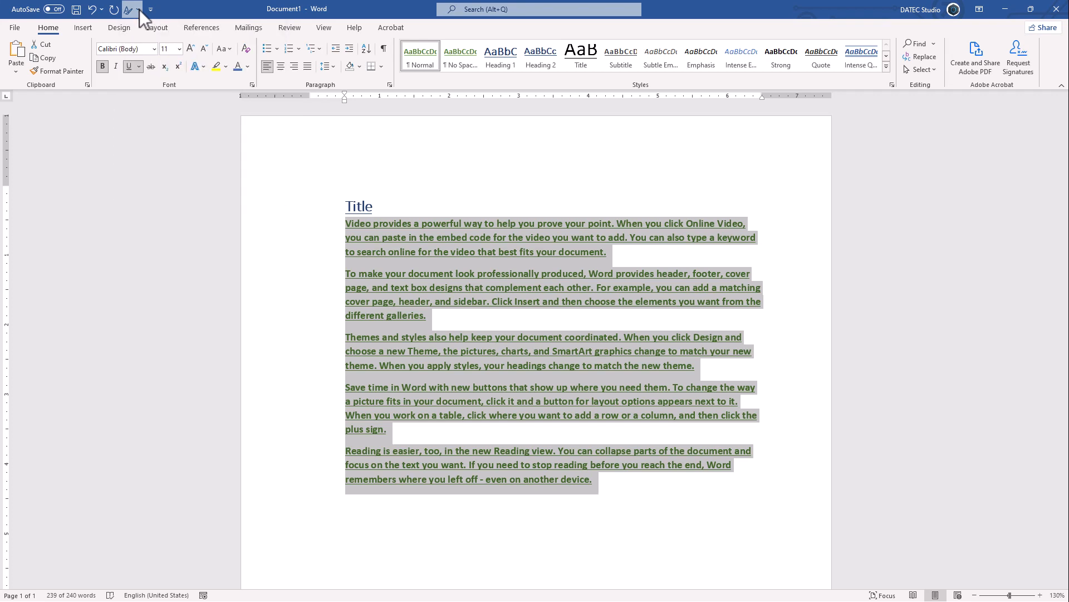
Step: Show the Styles pane, float it over the document and make it taller
click(891, 84)
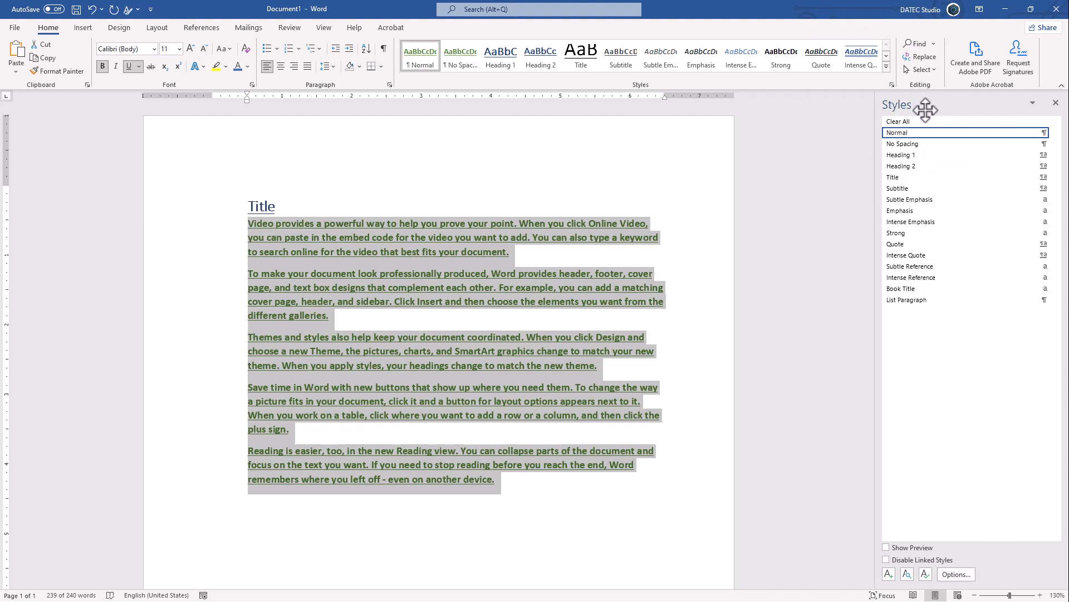
click(1031, 105)
click(1018, 116)
drag(968, 104, 838, 139)
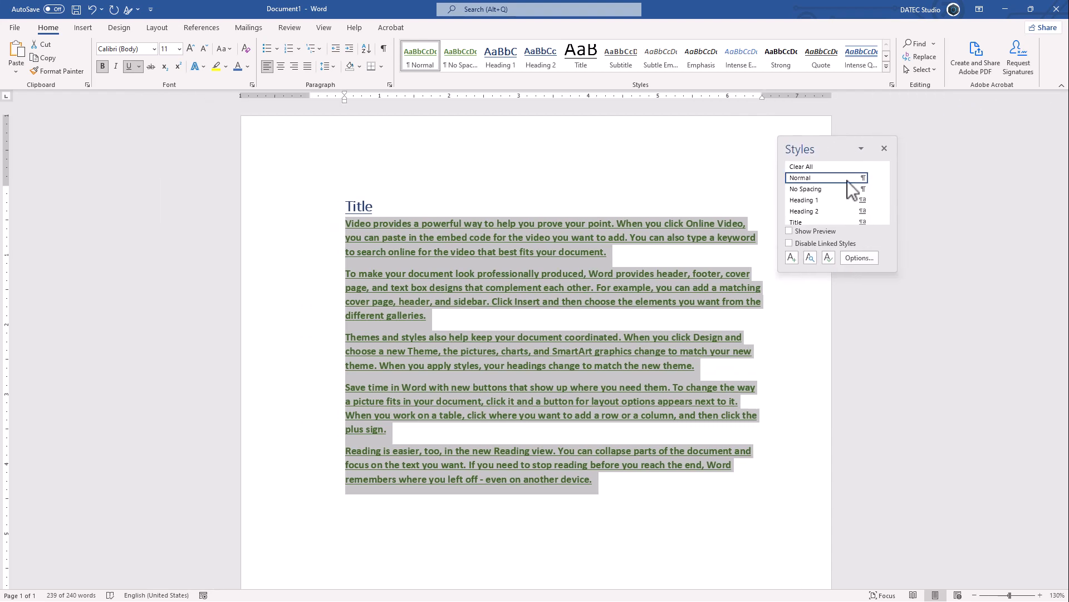
drag(863, 274, 859, 357)
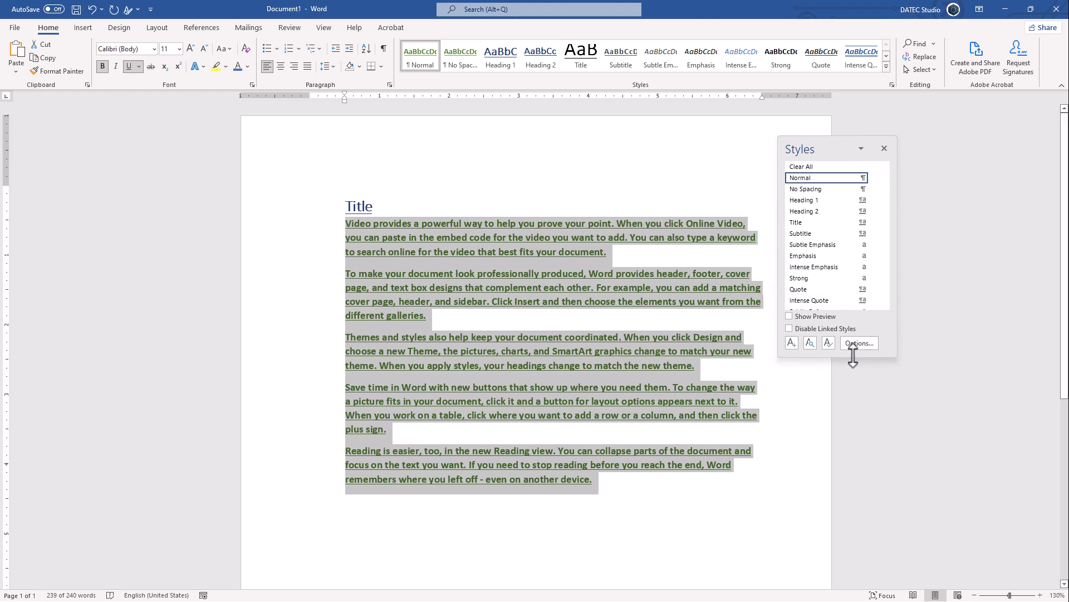
Step: Dock the floating Styles pane beside the document and turn on Show Preview for its style list
click(861, 149)
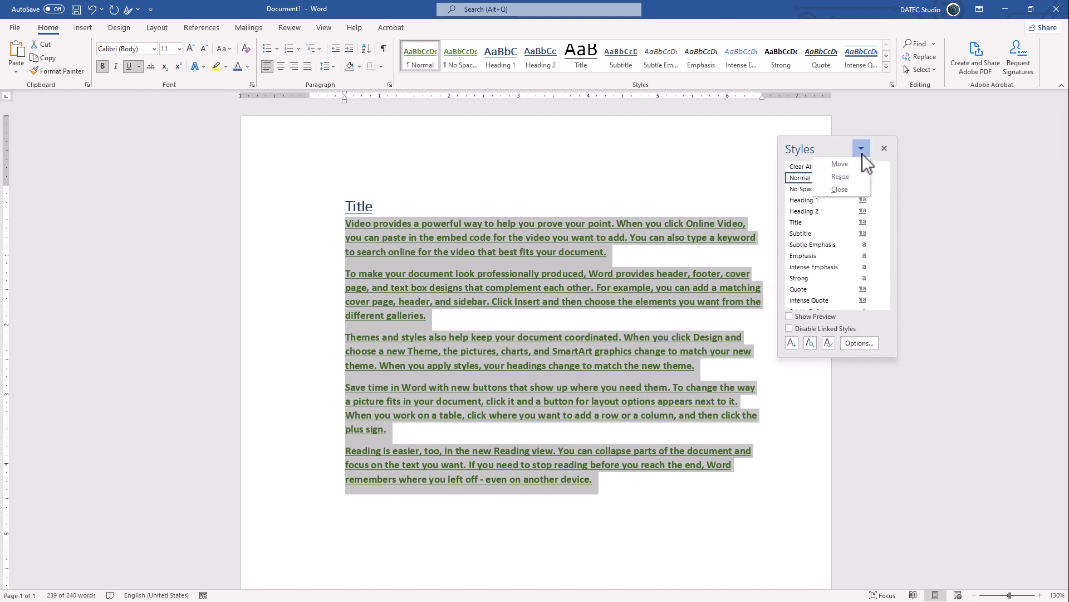
click(840, 162)
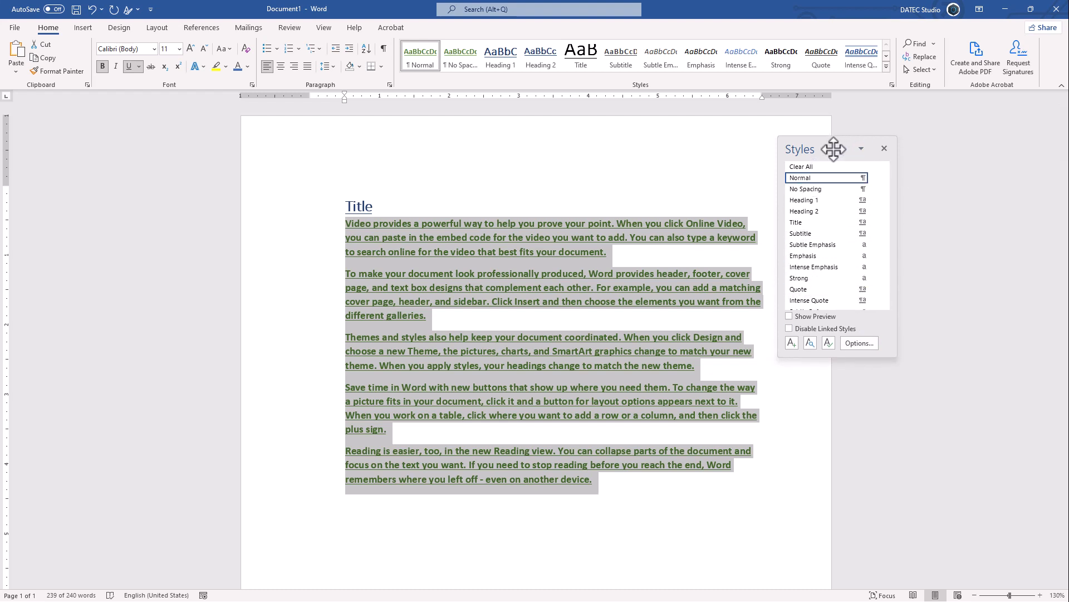
drag(823, 149, 1062, 139)
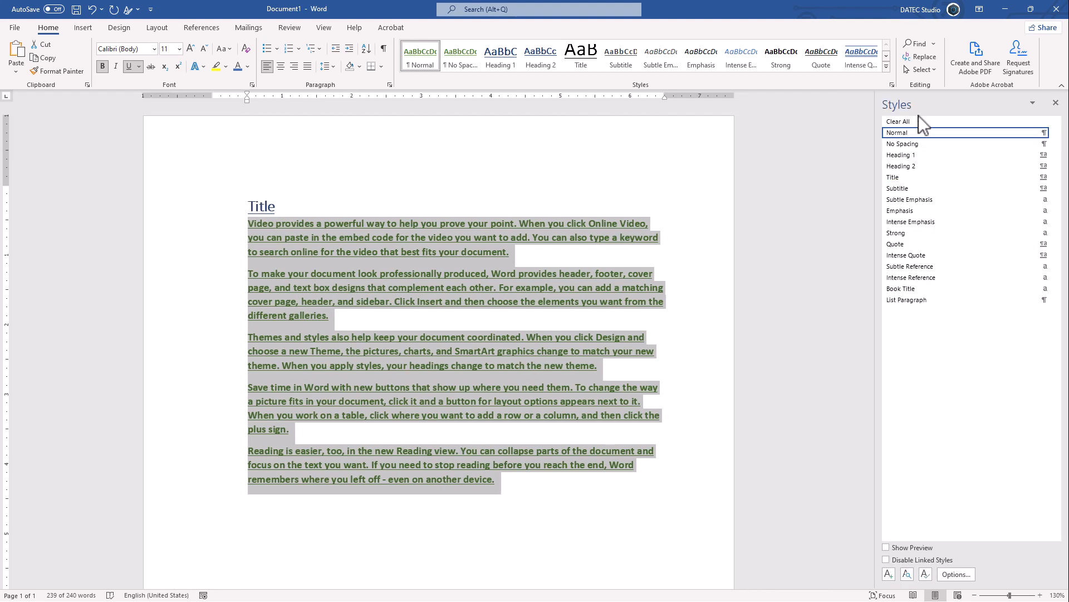
mouse_move(922, 300)
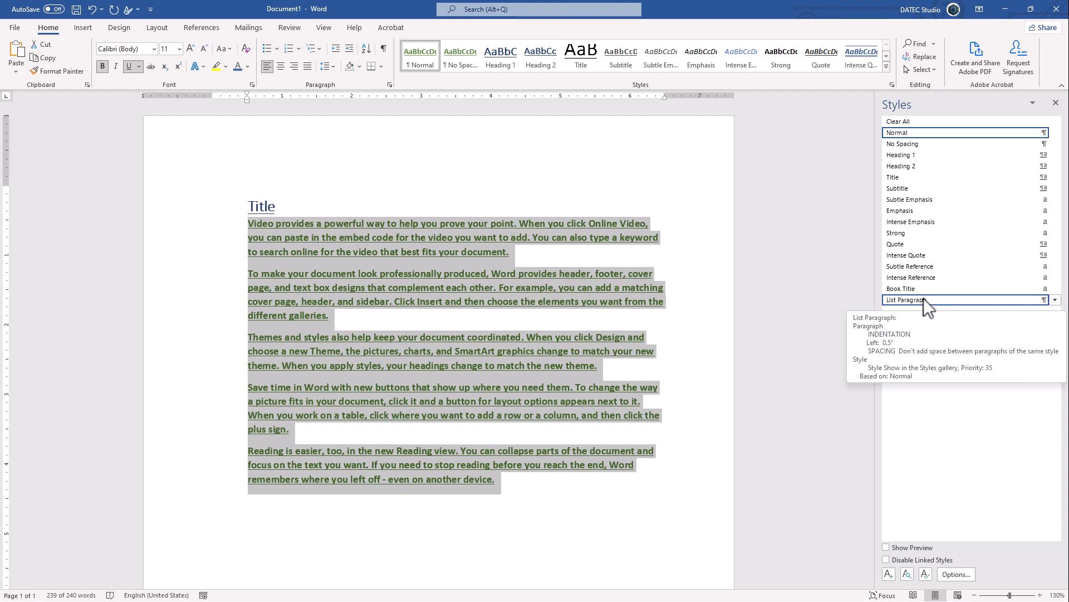
click(906, 548)
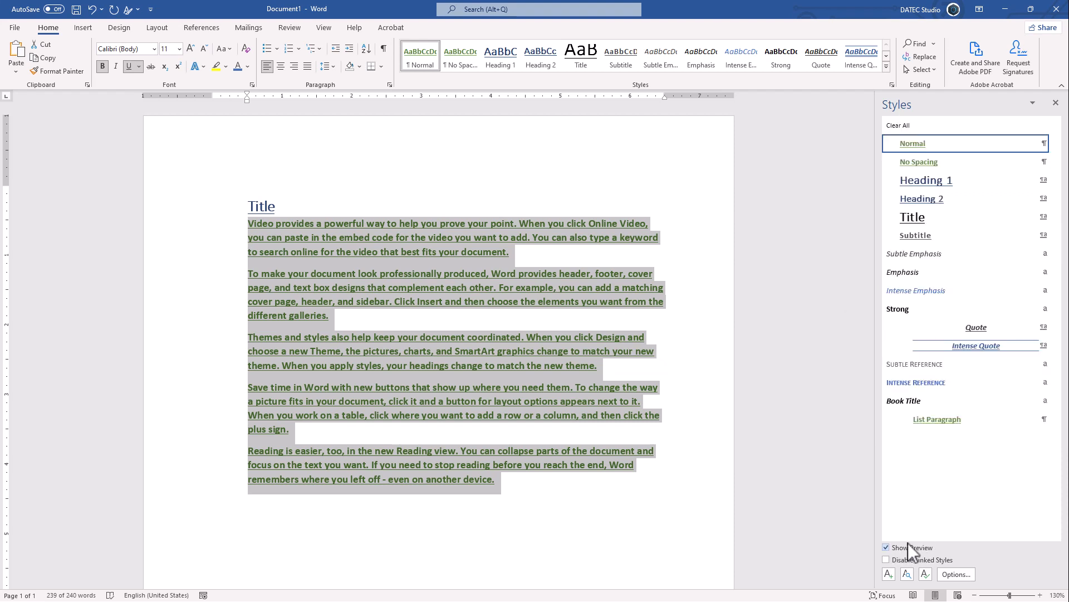